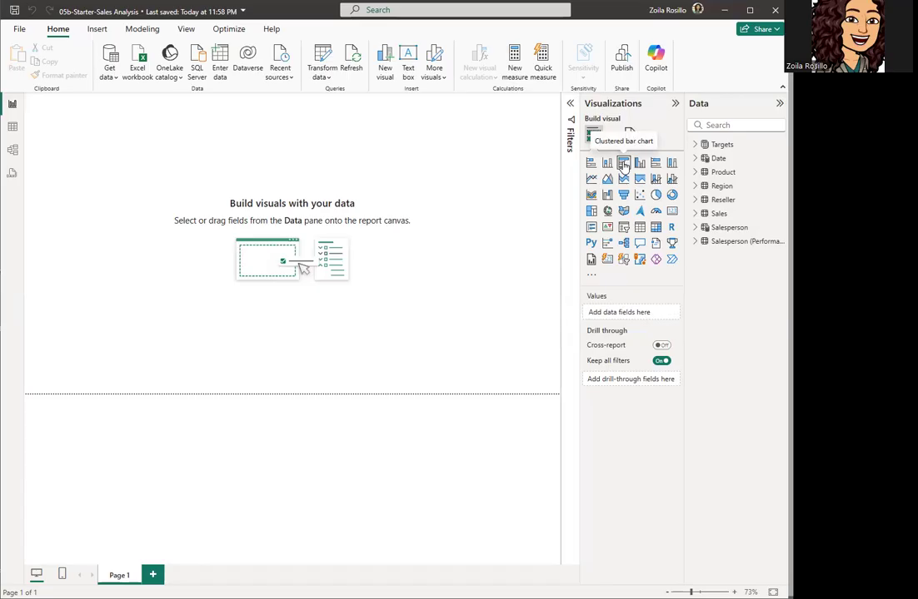
# Step: Insert a clustered bar chart and put the Date table's Year on its Y-axis
pyautogui.click(622, 163)
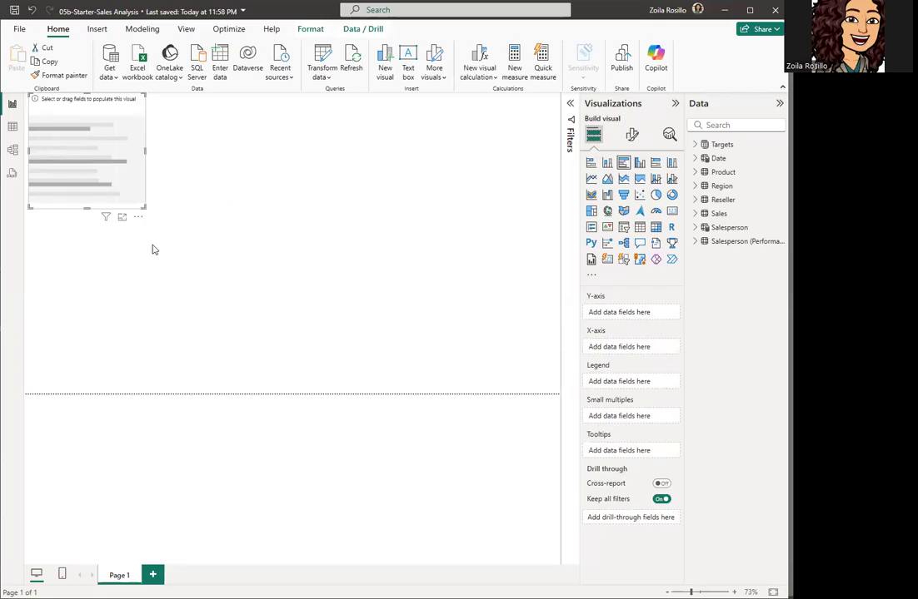
pyautogui.click(694, 159)
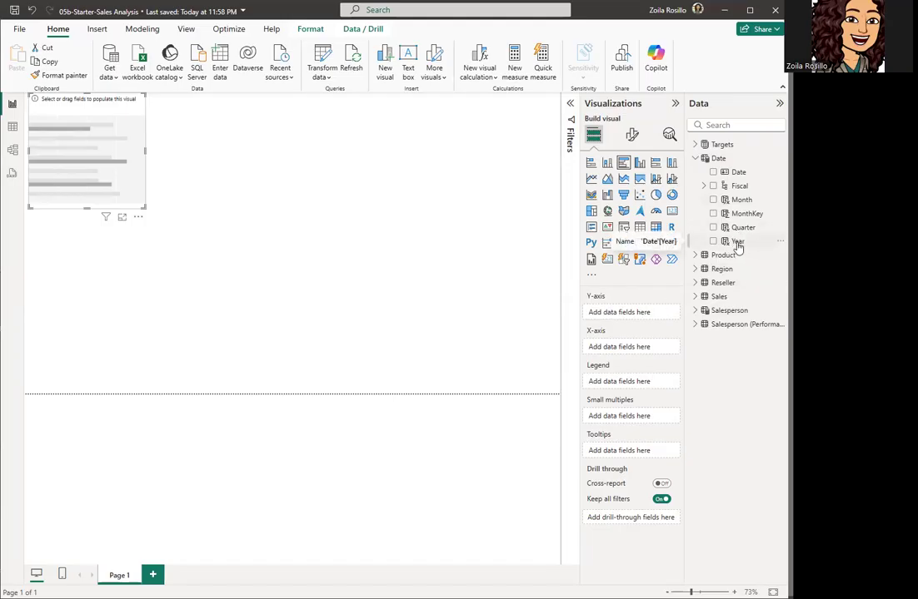
pyautogui.moveTo(737, 246); pyautogui.dragTo(645, 319)
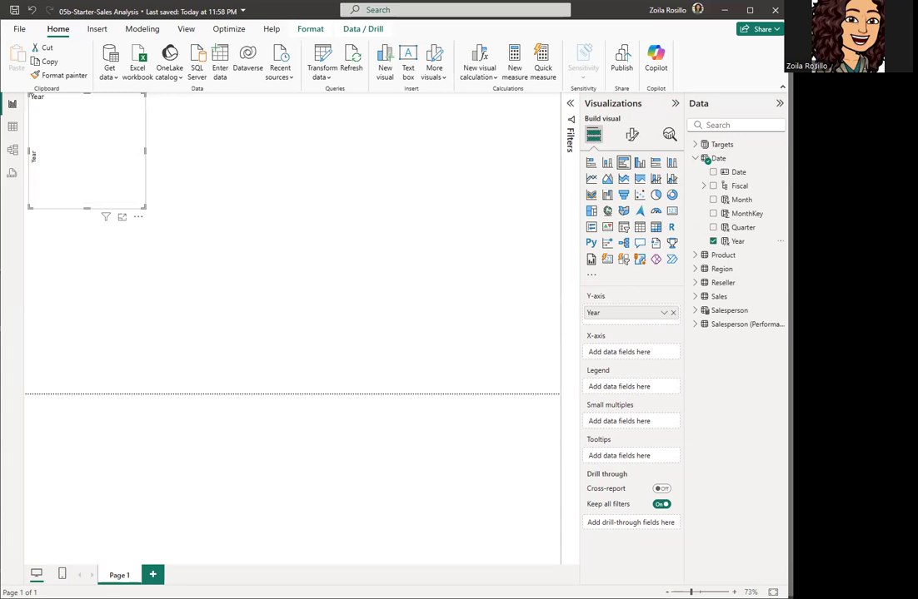
# Step: Add Sales and Cost from the Sales table to the X-axis, then enlarge the chart
pyautogui.click(696, 297)
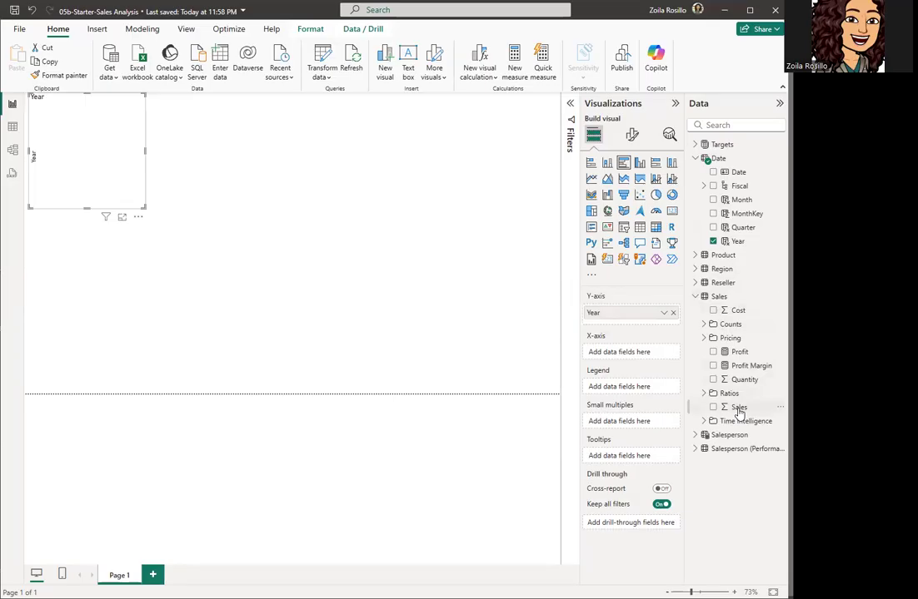
pyautogui.moveTo(738, 411); pyautogui.dragTo(638, 354)
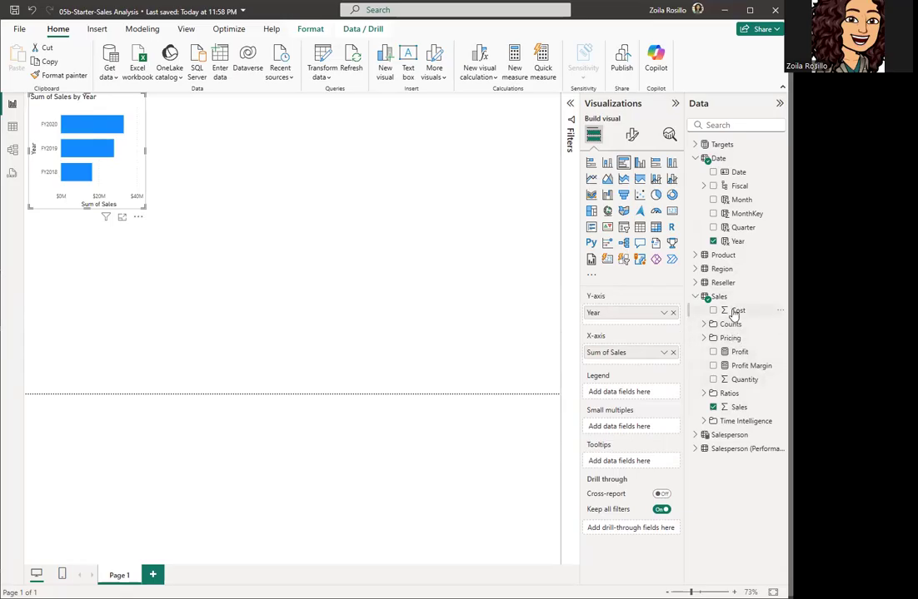
pyautogui.moveTo(733, 313); pyautogui.dragTo(628, 369)
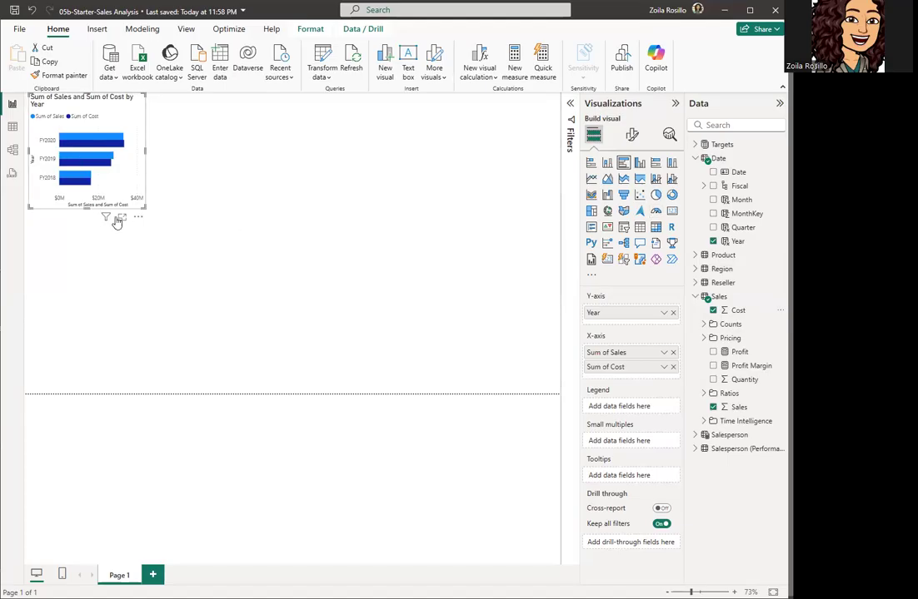
pyautogui.moveTo(143, 214); pyautogui.dragTo(265, 254)
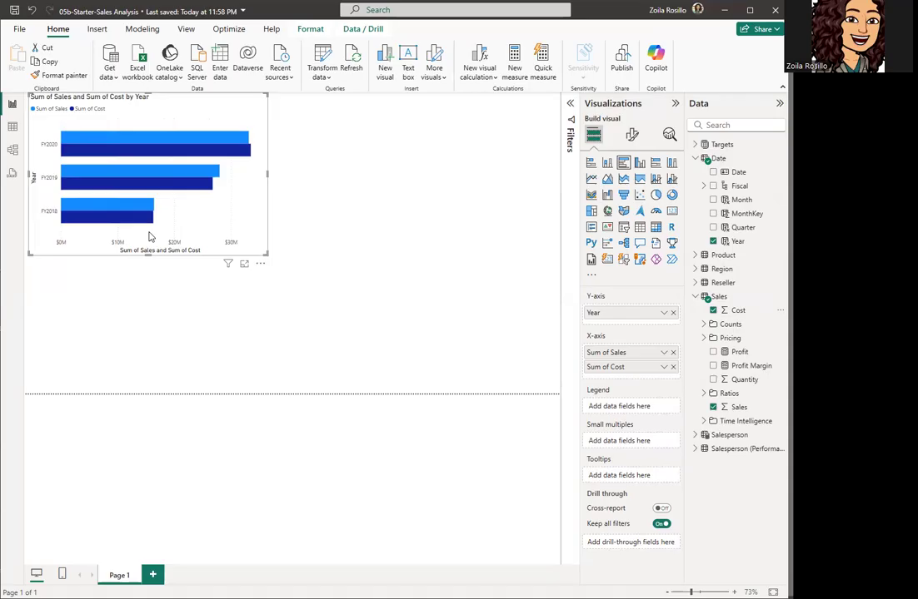
# Step: Sort the chart's axis by Year in ascending order, FY2018 first
pyautogui.click(259, 265)
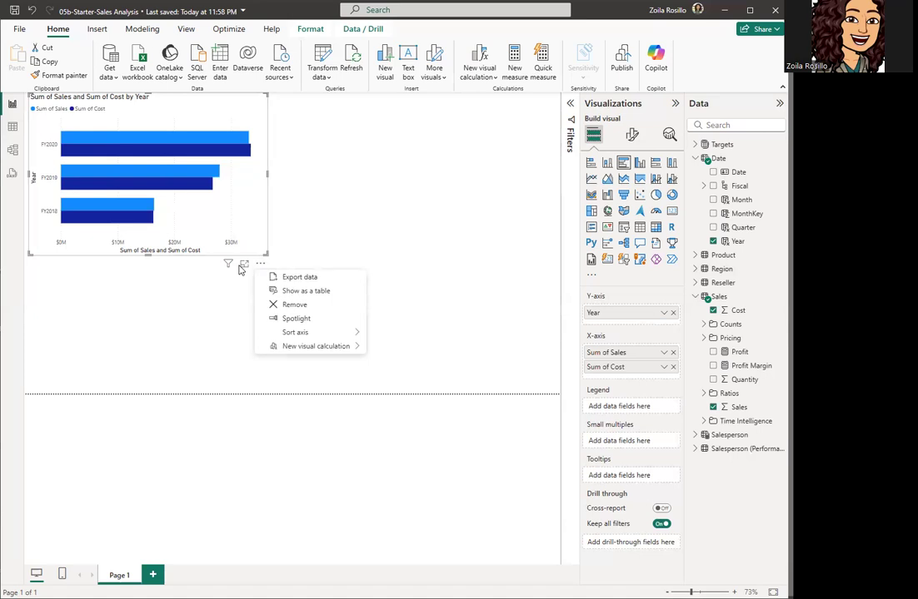
pyautogui.moveTo(297, 335)
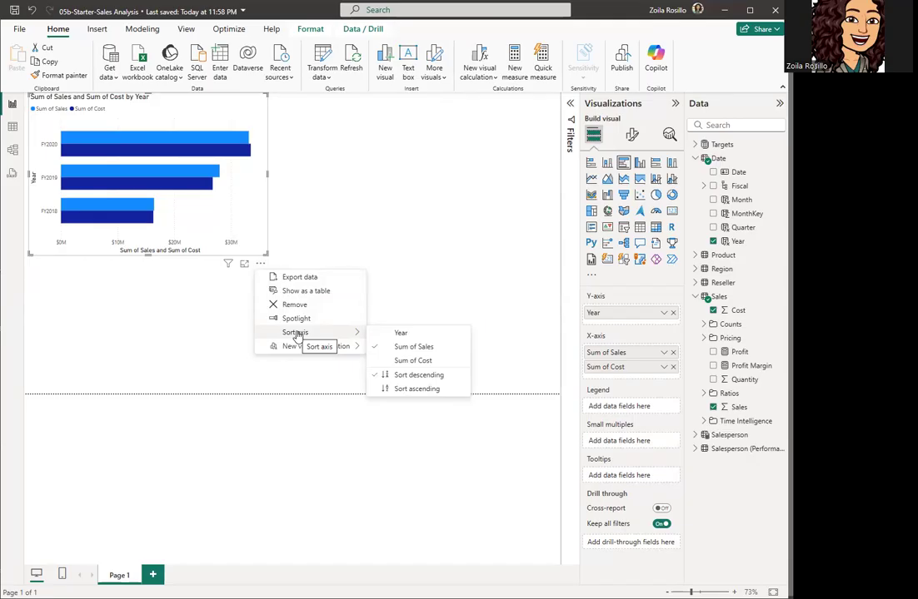
pyautogui.click(412, 334)
pyautogui.click(260, 264)
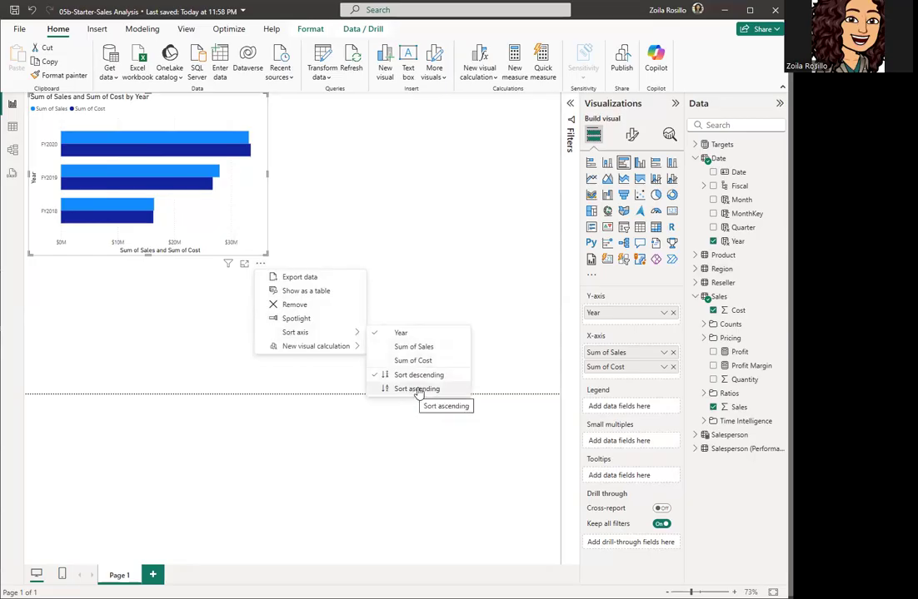
pyautogui.click(416, 389)
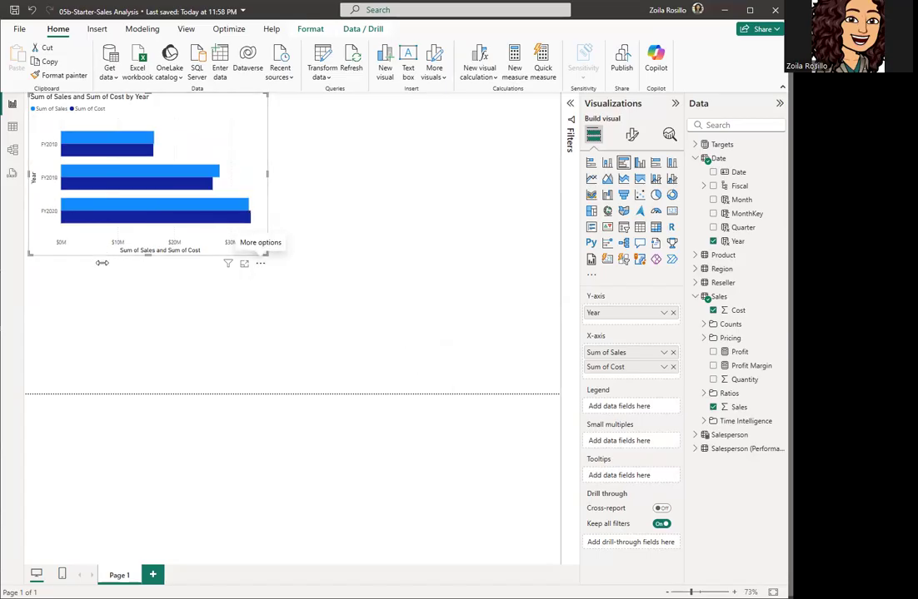
pyautogui.moveTo(65, 152)
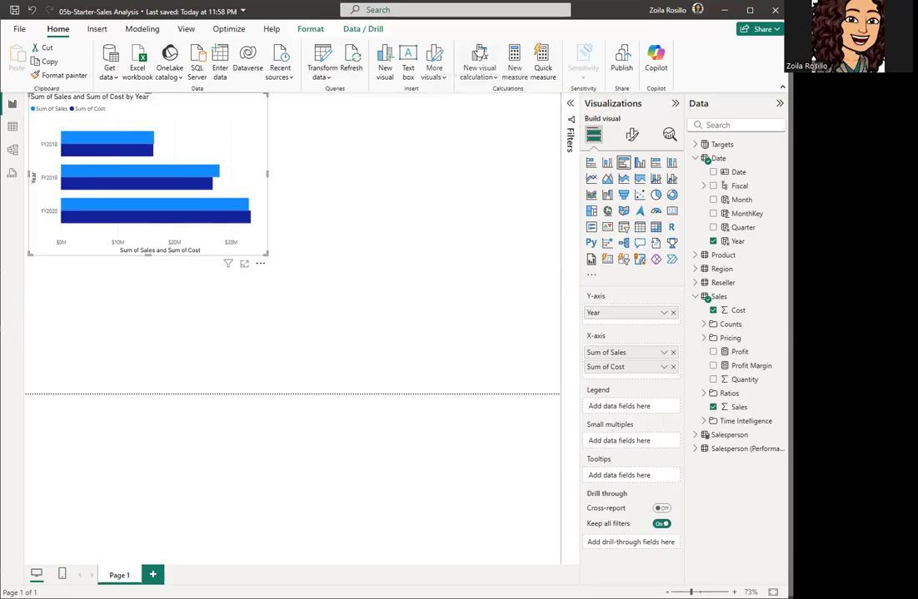
# Step: Create a new, empty visual calculation on the bar chart
pyautogui.click(482, 57)
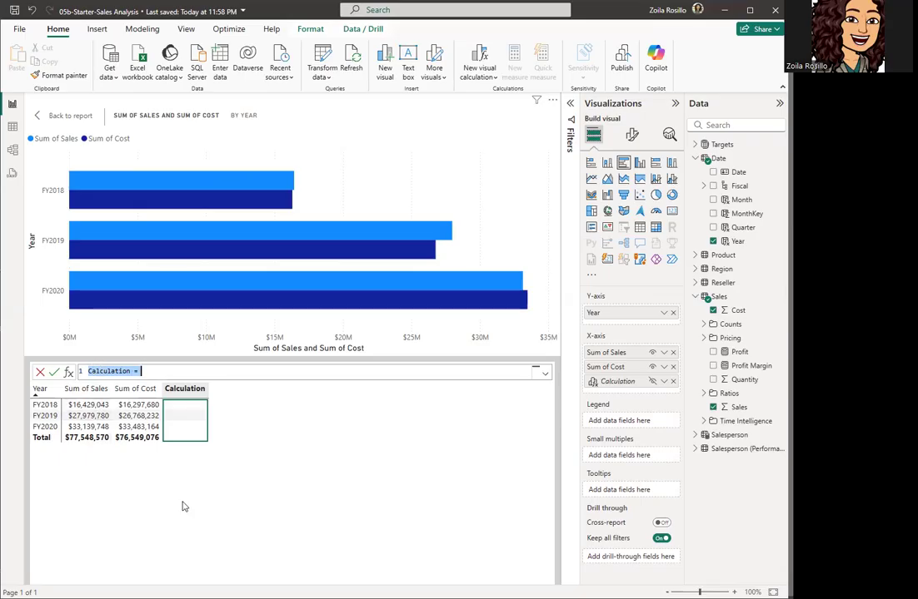
# Step: Define and commit the visual calculation Profit = [Sum of Sales] - [Sum of Cost]
pyautogui.write('Profit')
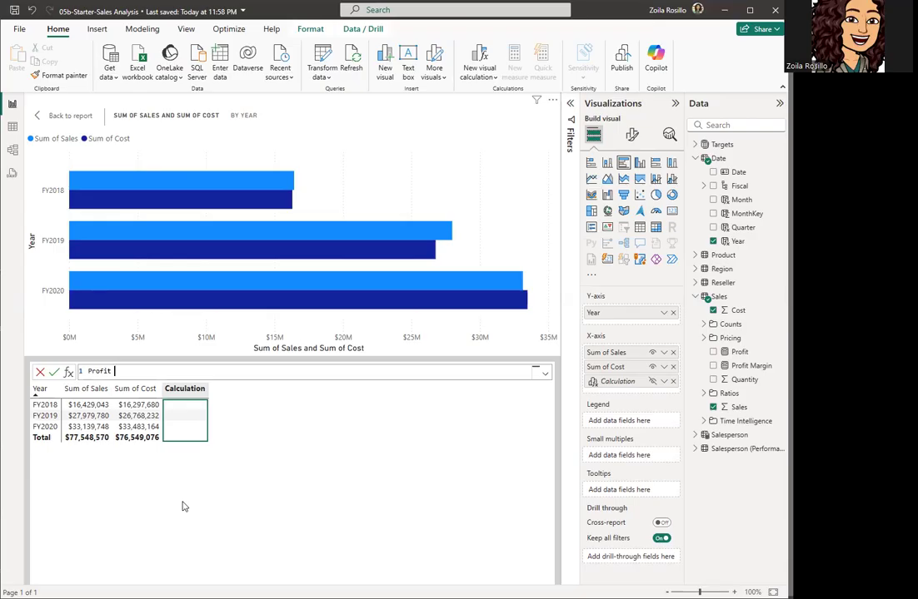
pyautogui.write('=')
pyautogui.write('[')
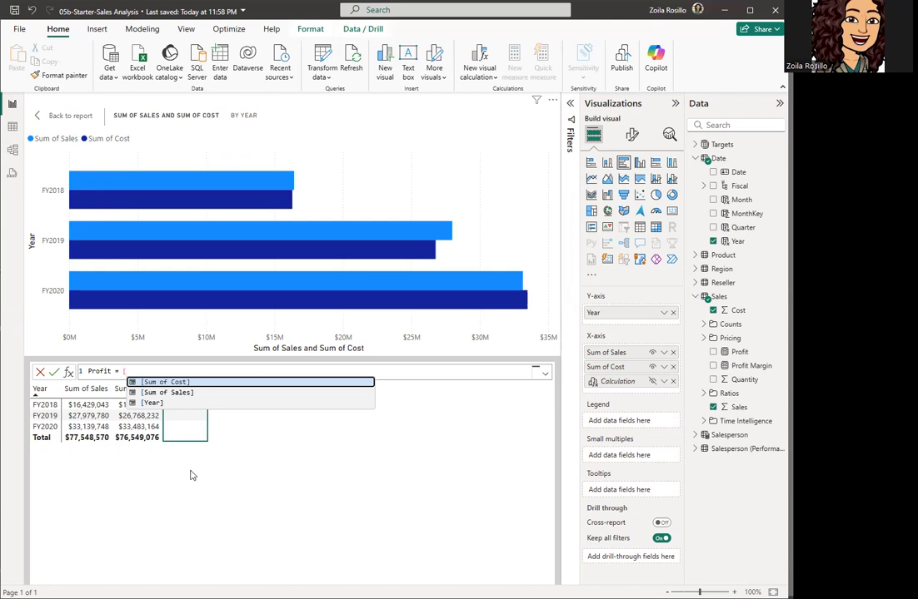
pyautogui.click(178, 395)
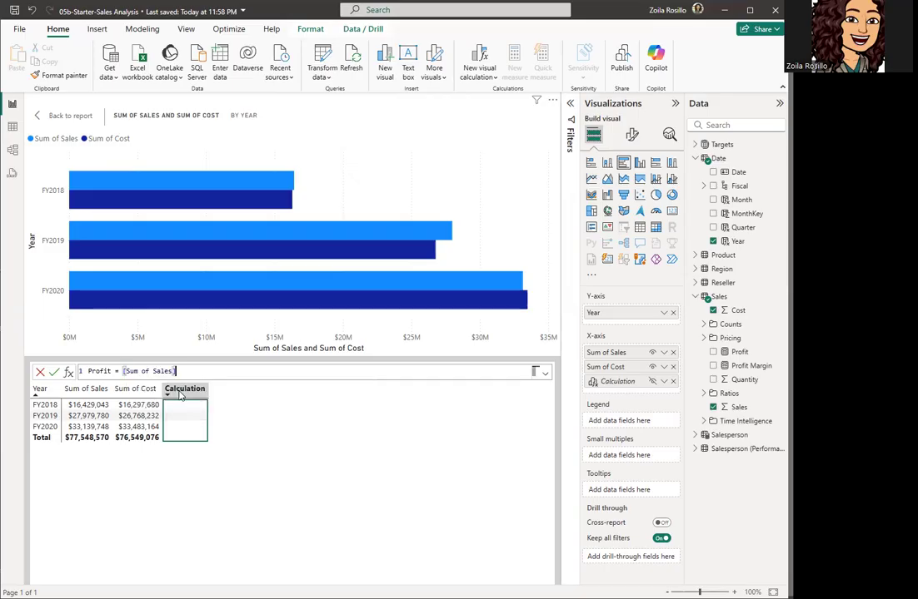
pyautogui.write('-')
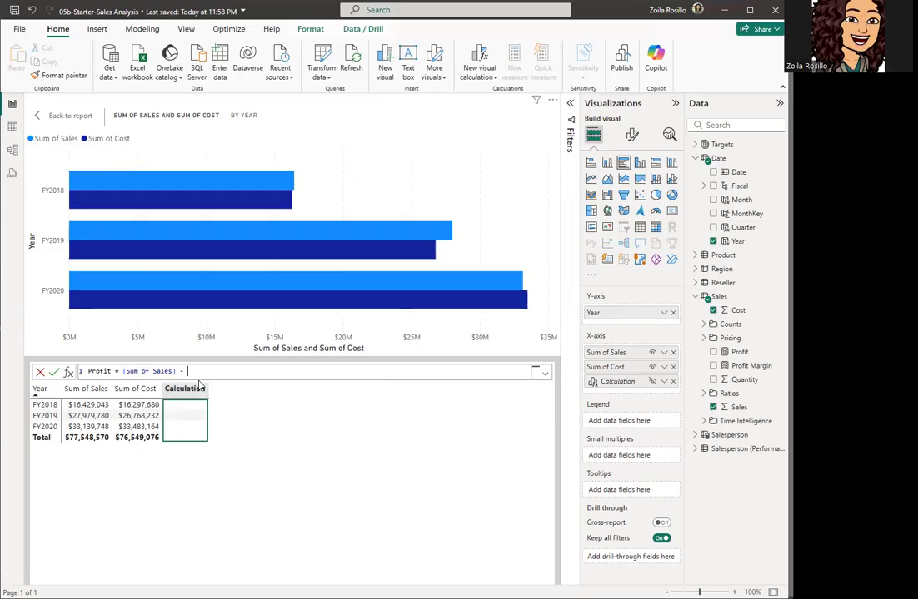
pyautogui.write('[')
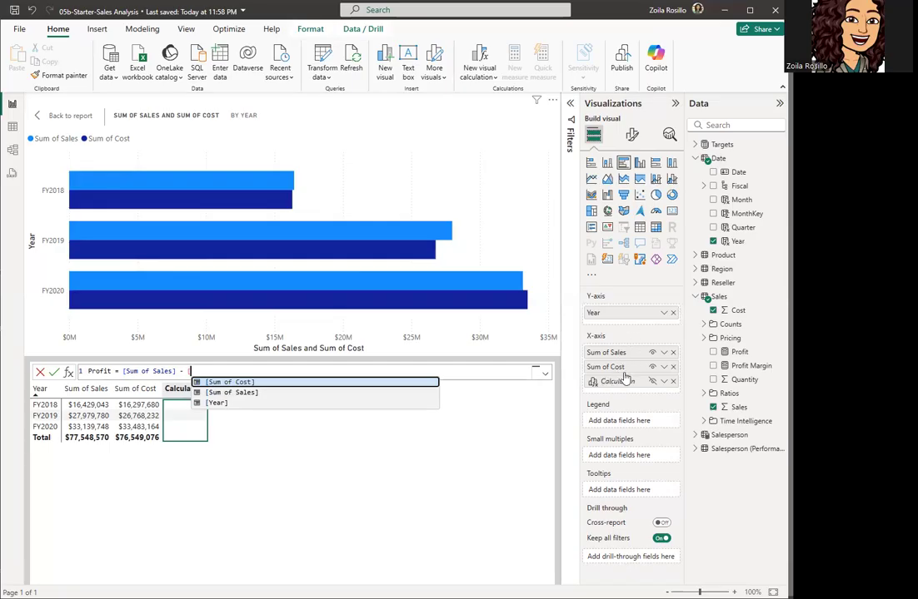
pyautogui.click(238, 384)
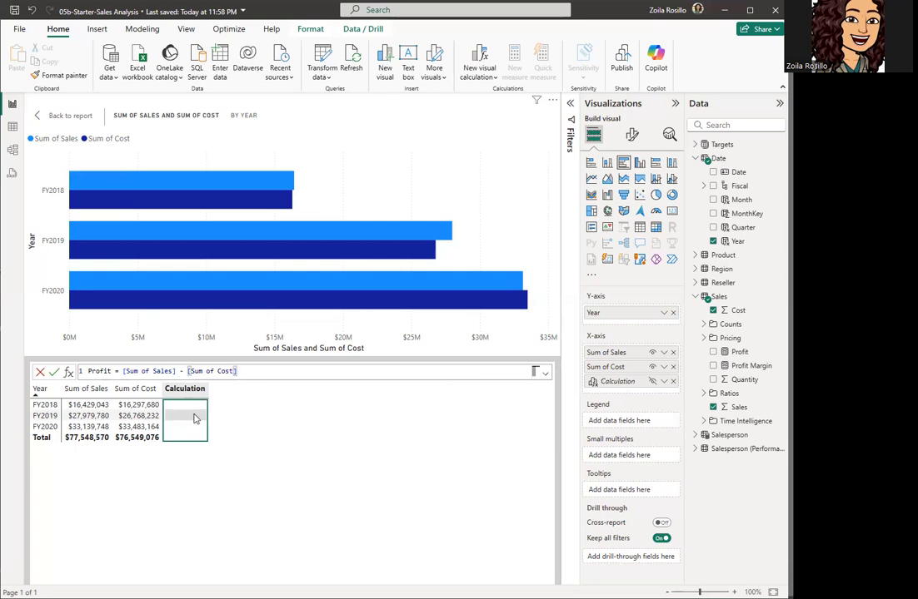
pyautogui.click(52, 374)
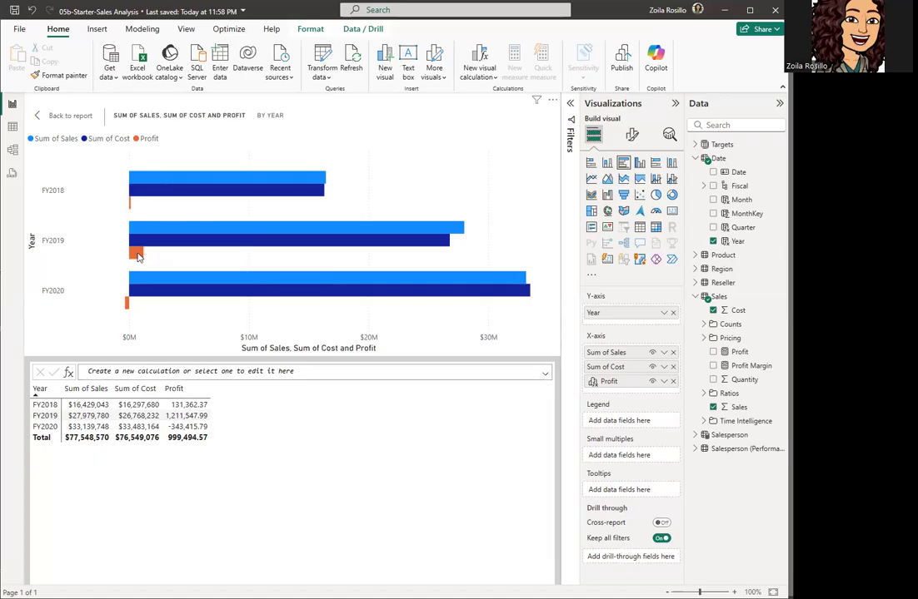
pyautogui.moveTo(139, 259)
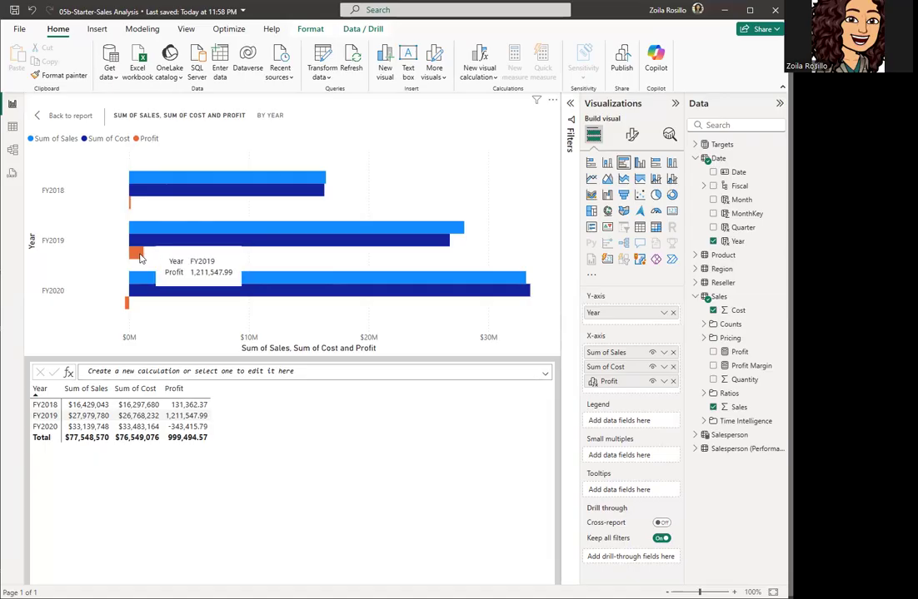
pyautogui.moveTo(129, 310)
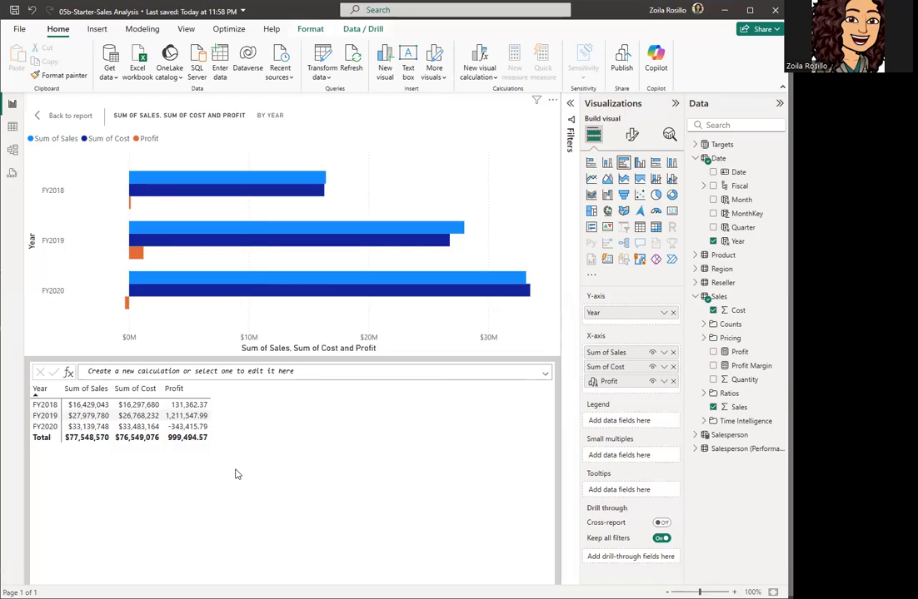
# Step: Add a Versus previous calculation and replace its first [Field] placeholder with [Profit]
pyautogui.click(491, 79)
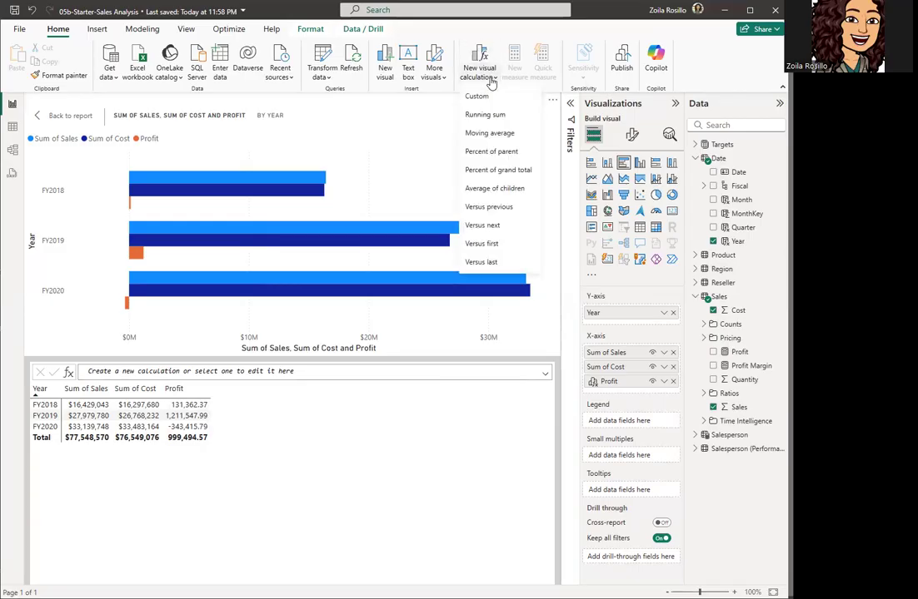
pyautogui.click(483, 208)
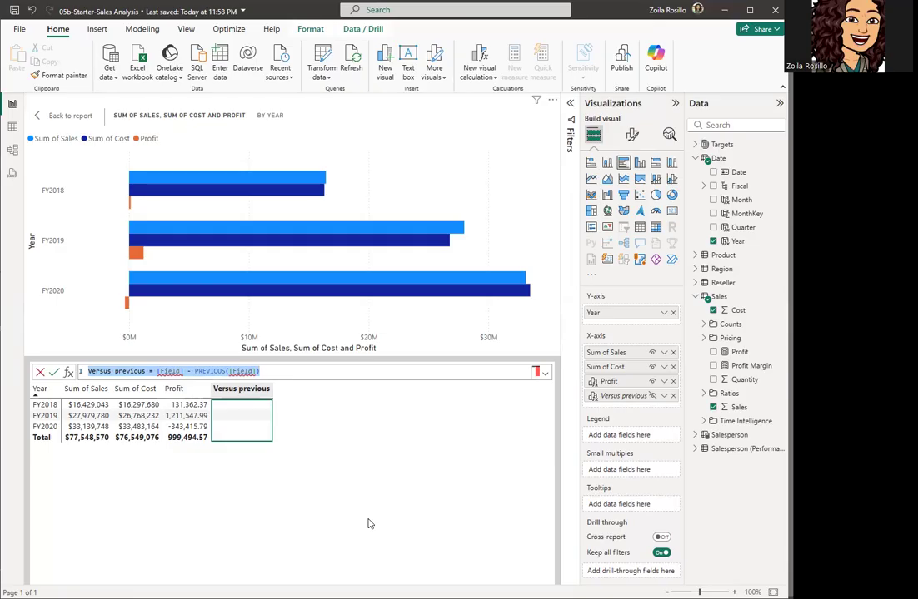
pyautogui.click(172, 371)
pyautogui.doubleClick(171, 372)
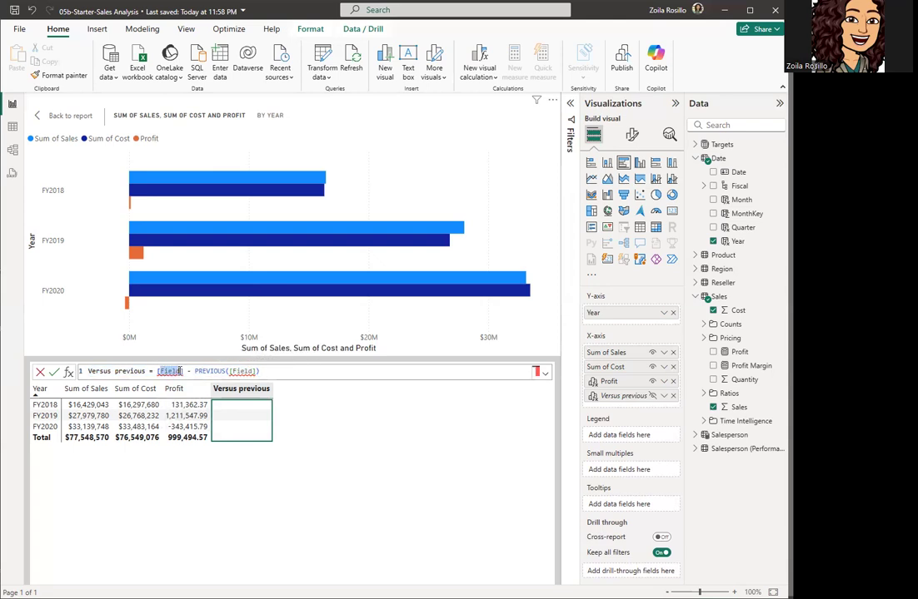
pyautogui.write('[Profit')
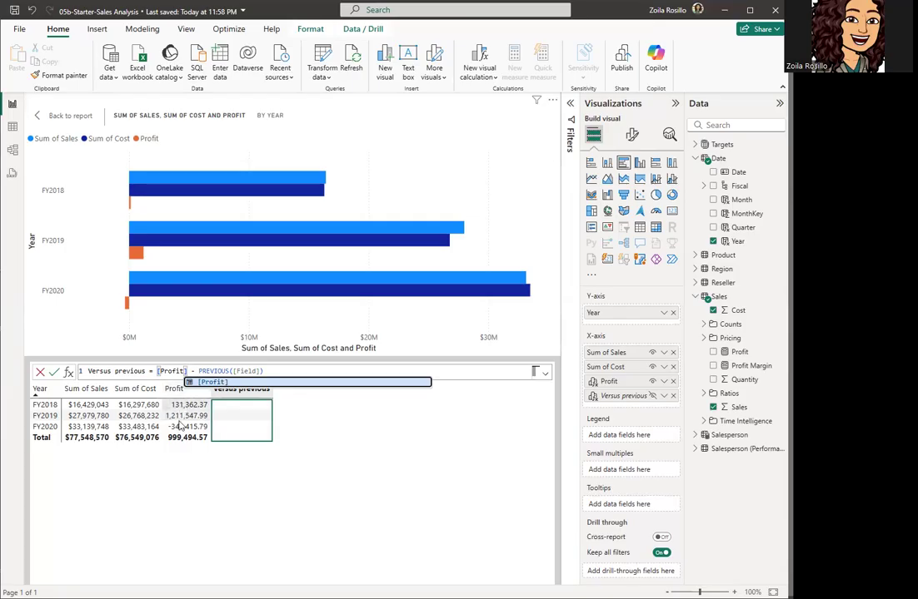
# Step: Replace the placeholder inside PREVIOUS with Profit, giving [Profit] - PREVIOUS([Profit])
pyautogui.doubleClick(248, 371)
pyautogui.write('P')
pyautogui.press('BackSpace')
pyautogui.press('BackSpace')
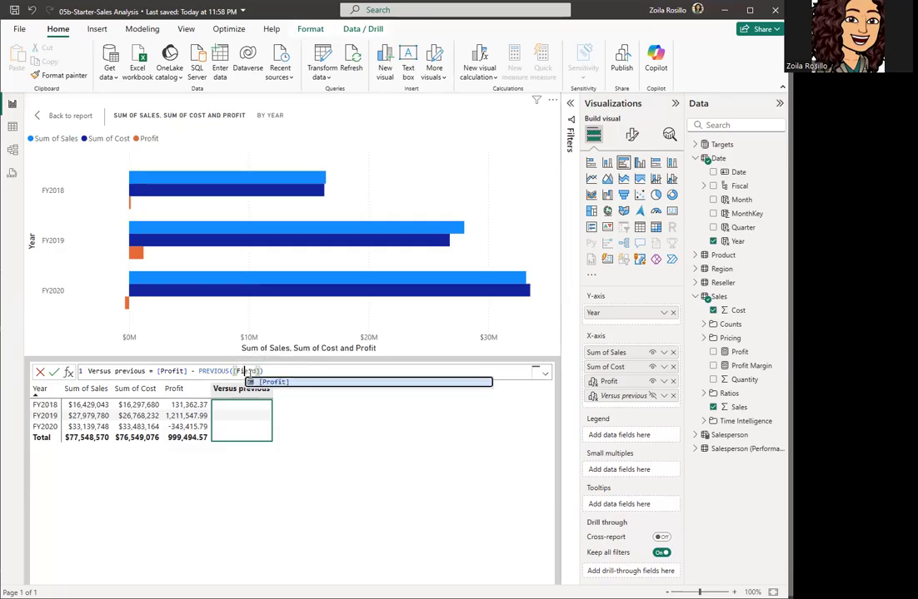
pyautogui.press('BackSpace')
pyautogui.press('Delete')
pyautogui.press('Delete')
pyautogui.press('Delete')
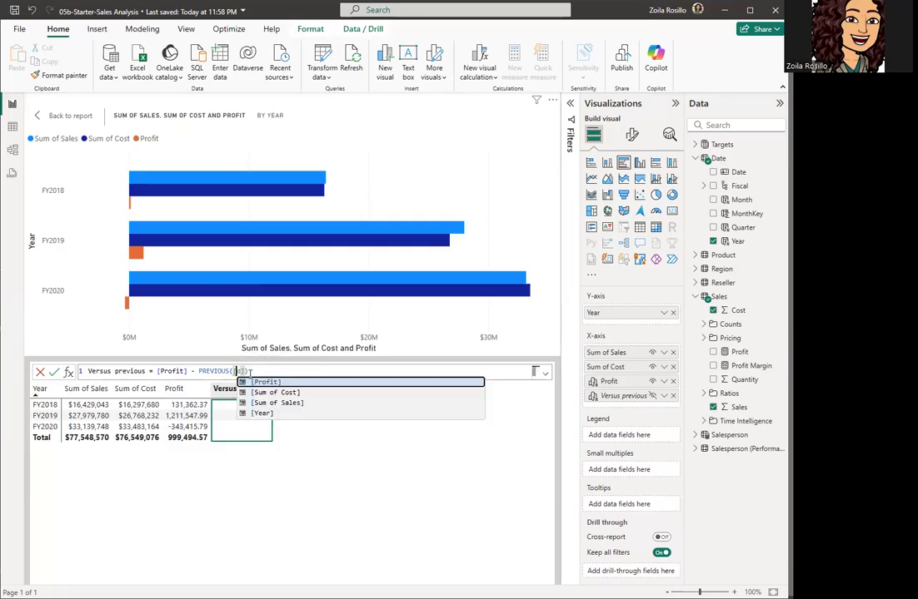
pyautogui.write('Pro')
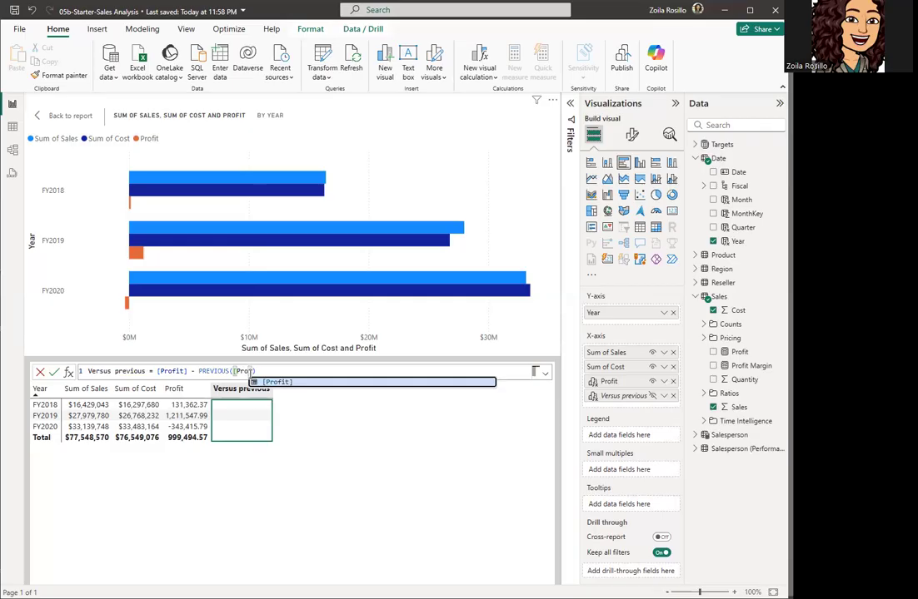
pyautogui.click(297, 383)
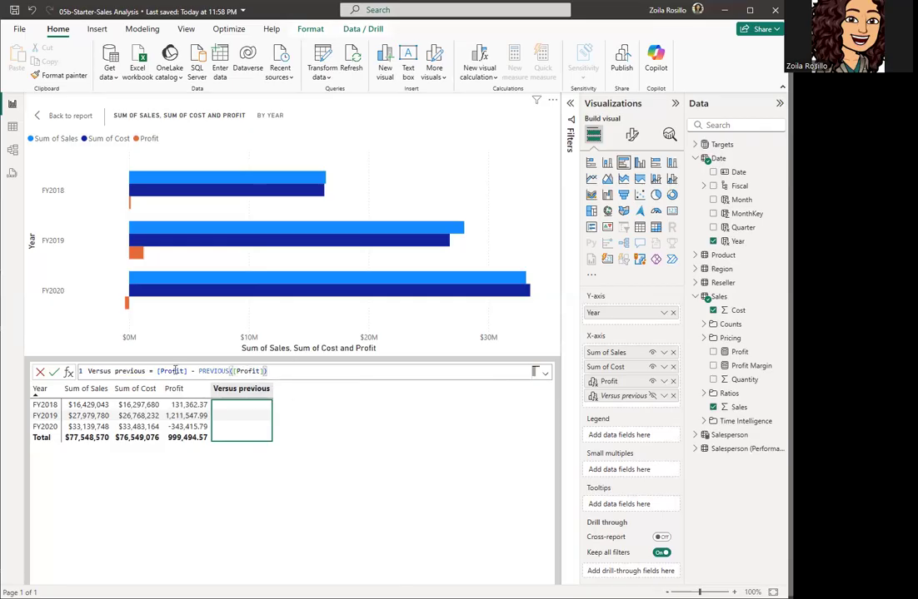
# Step: Commit the Versus previous formula so yearly Profit differences show as purple bars
pyautogui.click(53, 373)
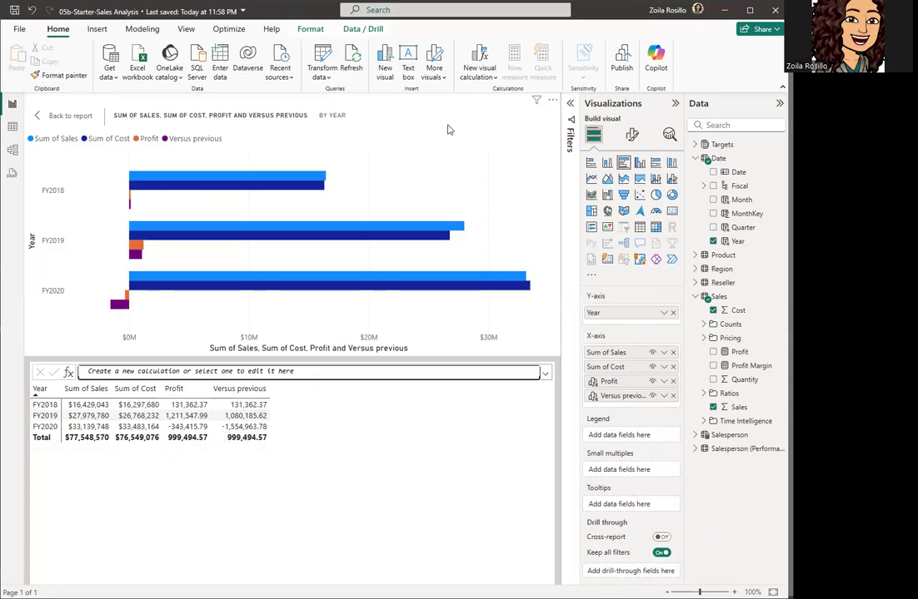
# Step: Add and commit a Running sum calculation over [Profit]
pyautogui.click(487, 77)
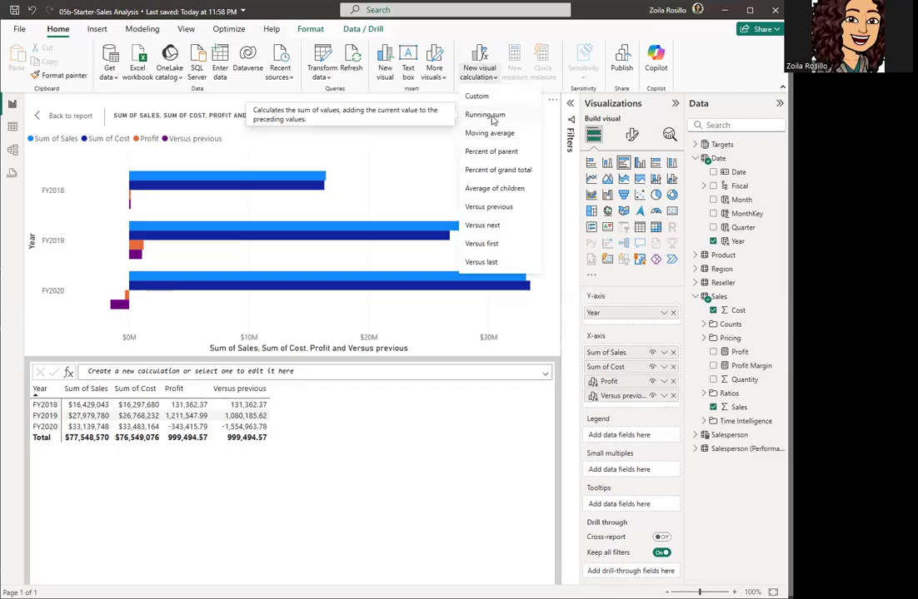
pyautogui.click(490, 115)
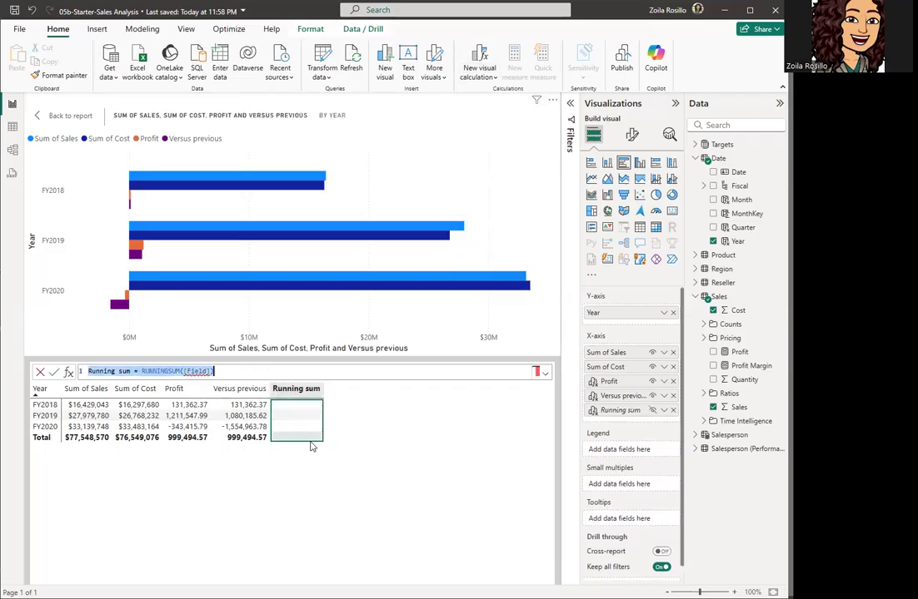
pyautogui.moveTo(194, 370)
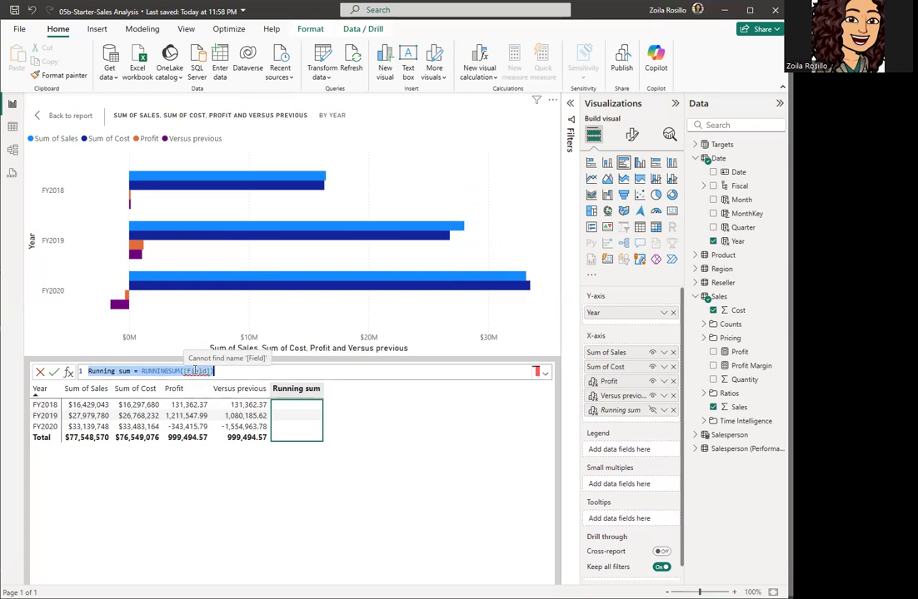
pyautogui.click(193, 370)
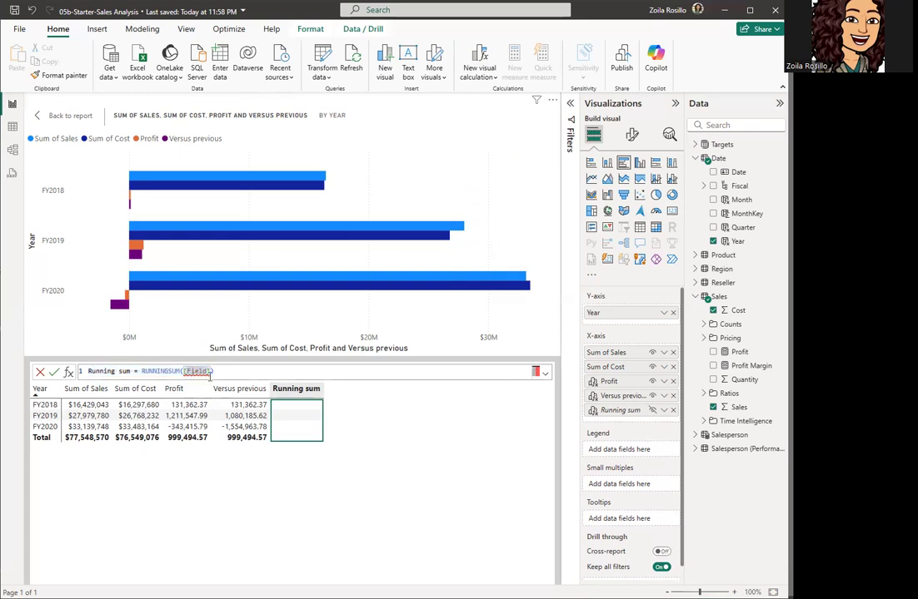
pyautogui.press('Left')
pyautogui.press('Delete')
pyautogui.press('Delete')
pyautogui.press('Delete')
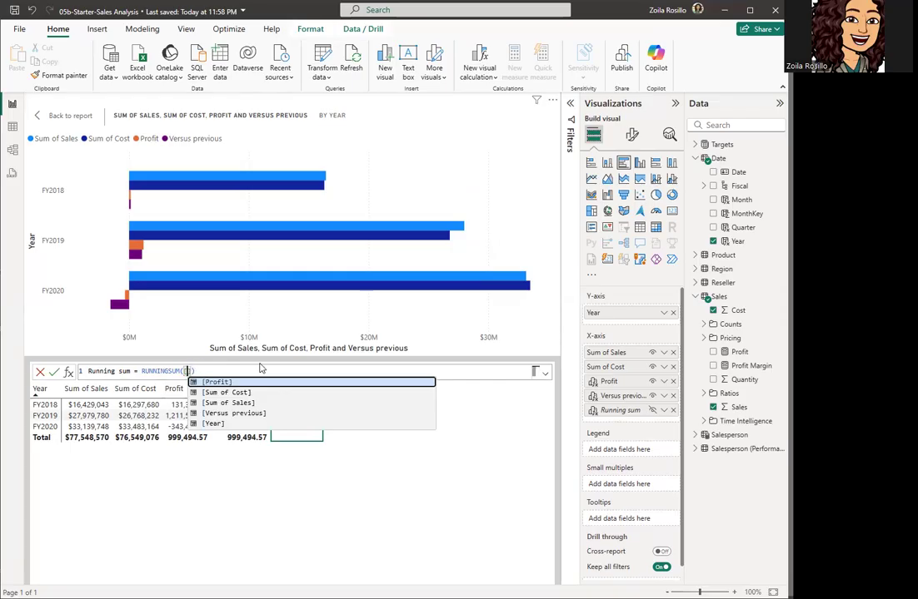
pyautogui.write('Pro')
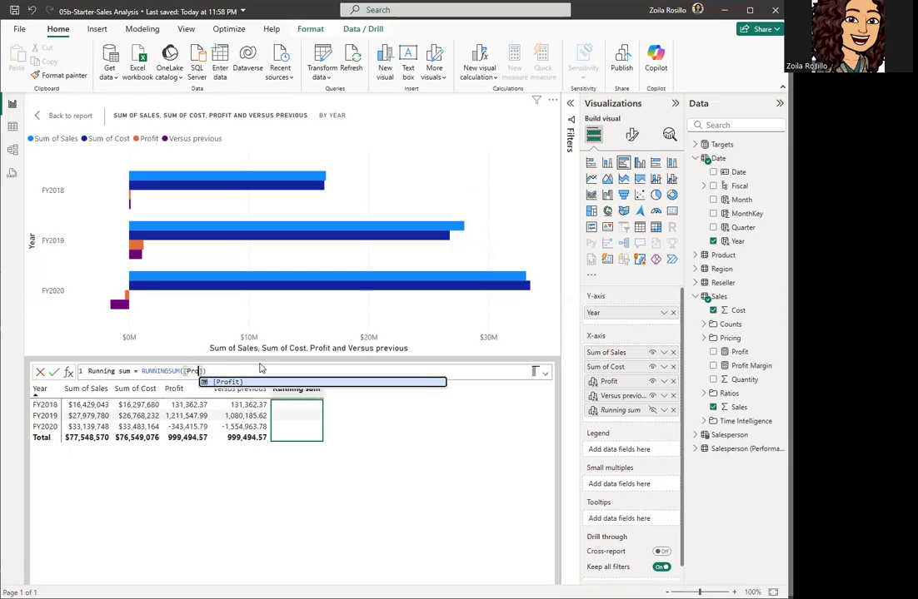
pyautogui.click(232, 382)
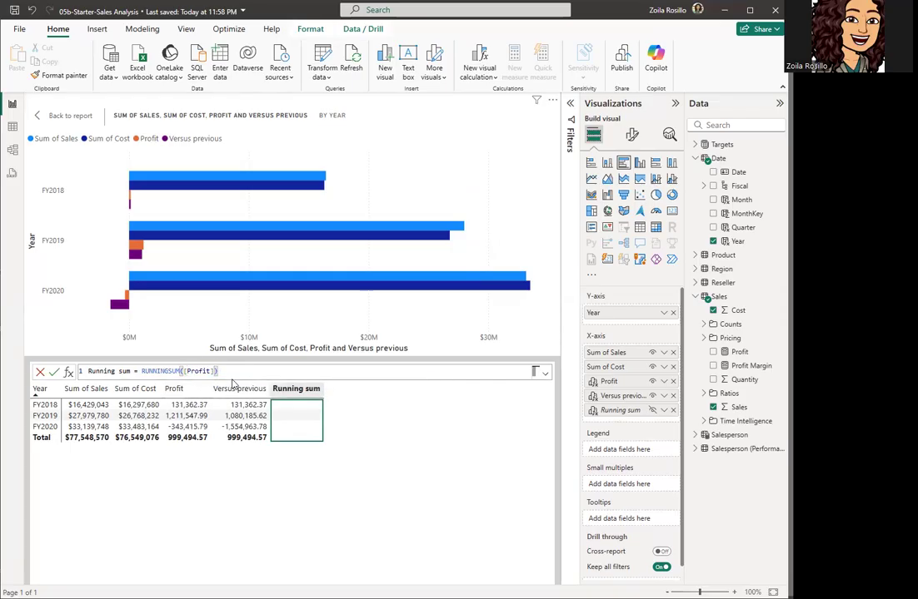
pyautogui.click(53, 371)
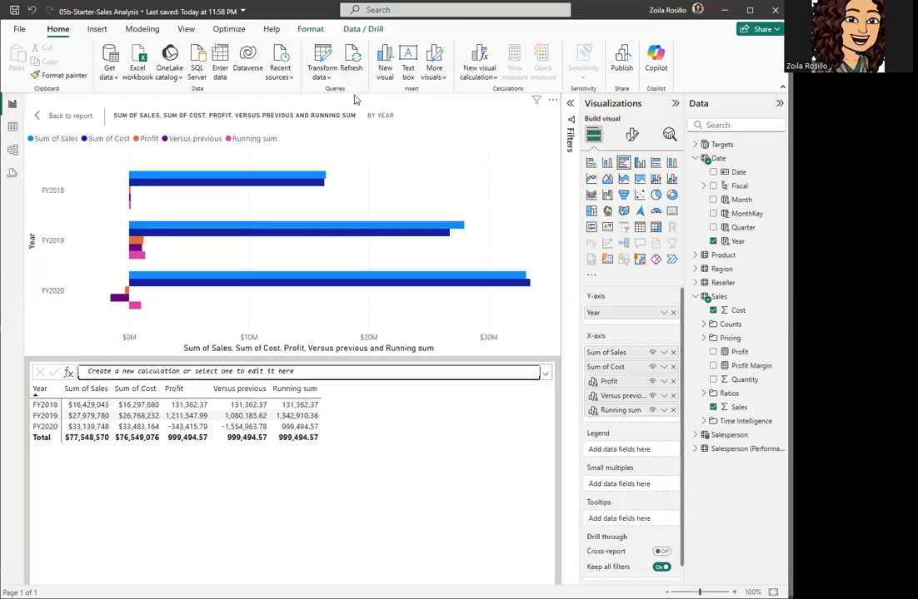
# Step: Add and commit a Moving average calculation as MOVINGAVERAGE([Profit], 2)
pyautogui.click(480, 68)
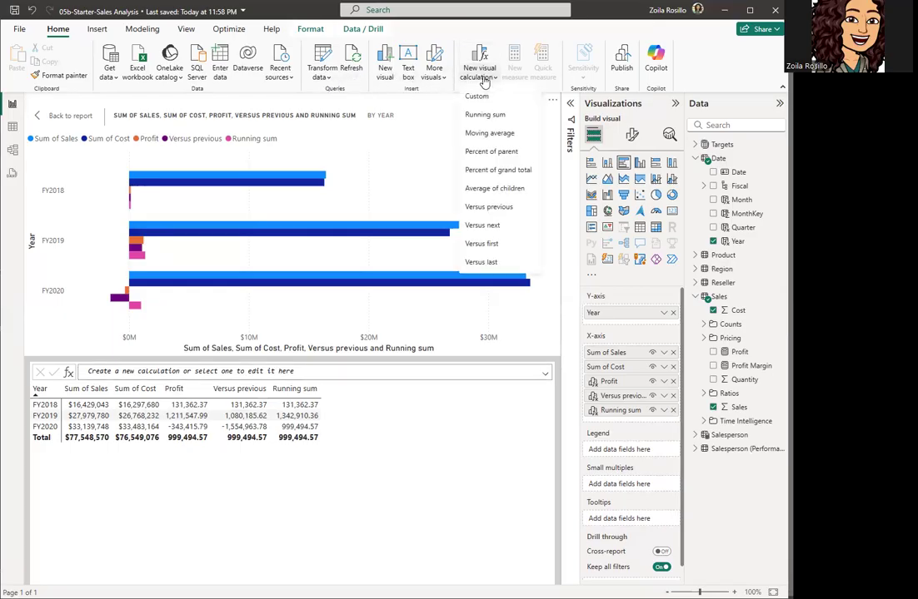
pyautogui.click(490, 135)
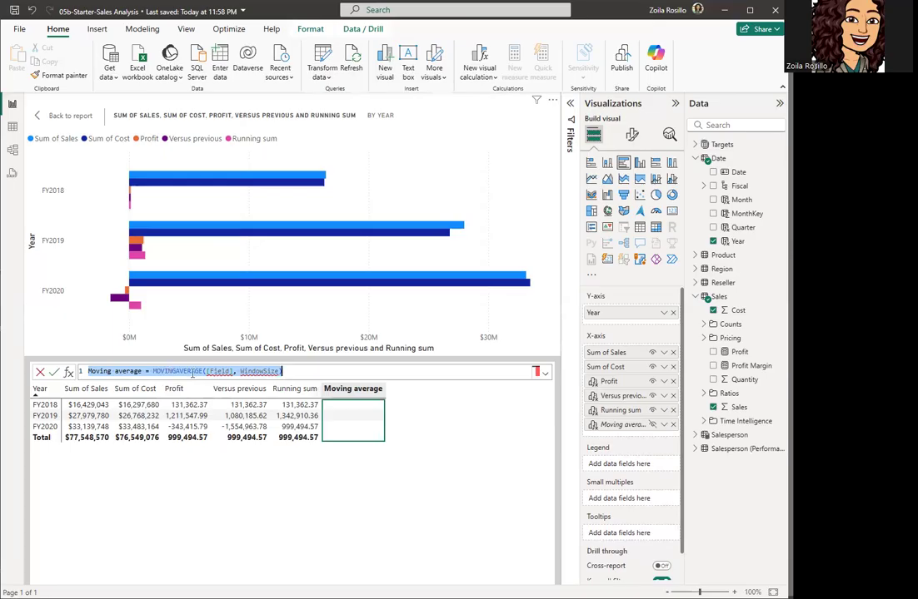
pyautogui.click(218, 372)
pyautogui.press('BackSpace')
pyautogui.press('BackSpace')
pyautogui.press('BackSpace')
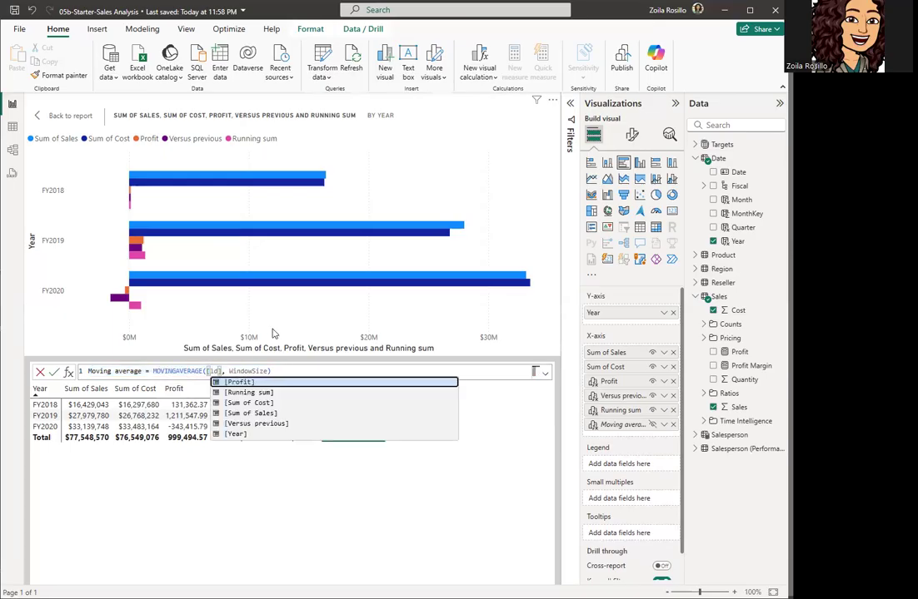
pyautogui.press('Delete')
pyautogui.press('Delete')
pyautogui.press('Delete')
pyautogui.click(253, 380)
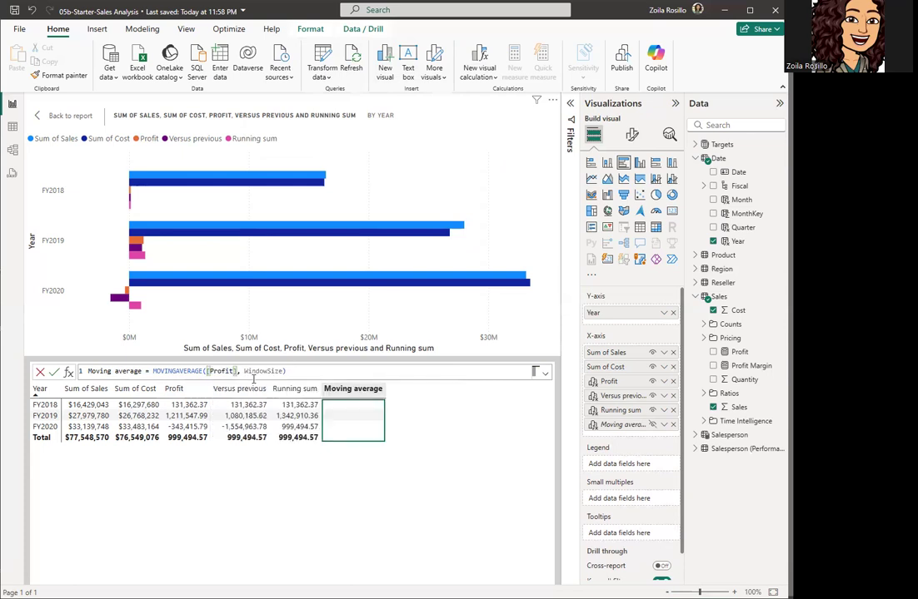
pyautogui.doubleClick(275, 370)
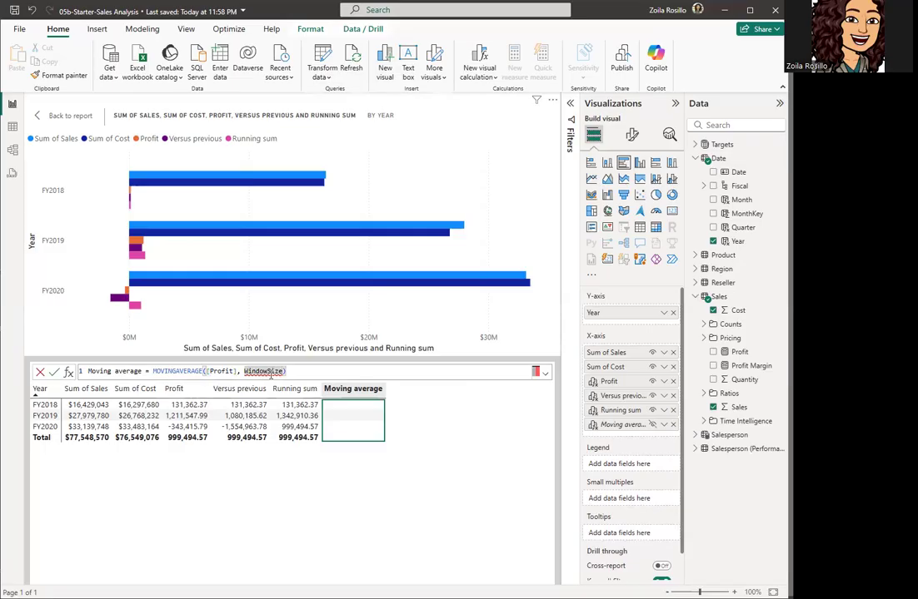
pyautogui.doubleClick(245, 370)
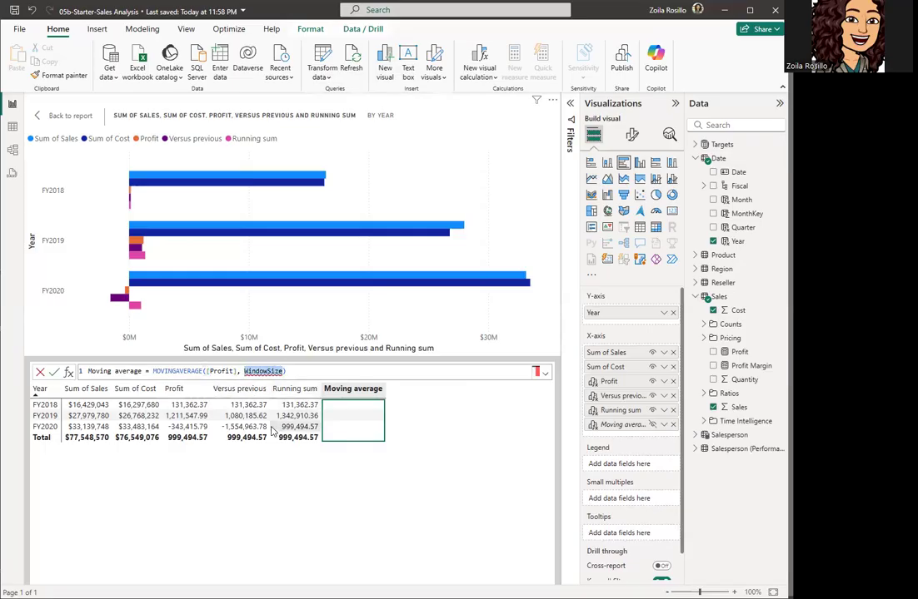
pyautogui.write('2')
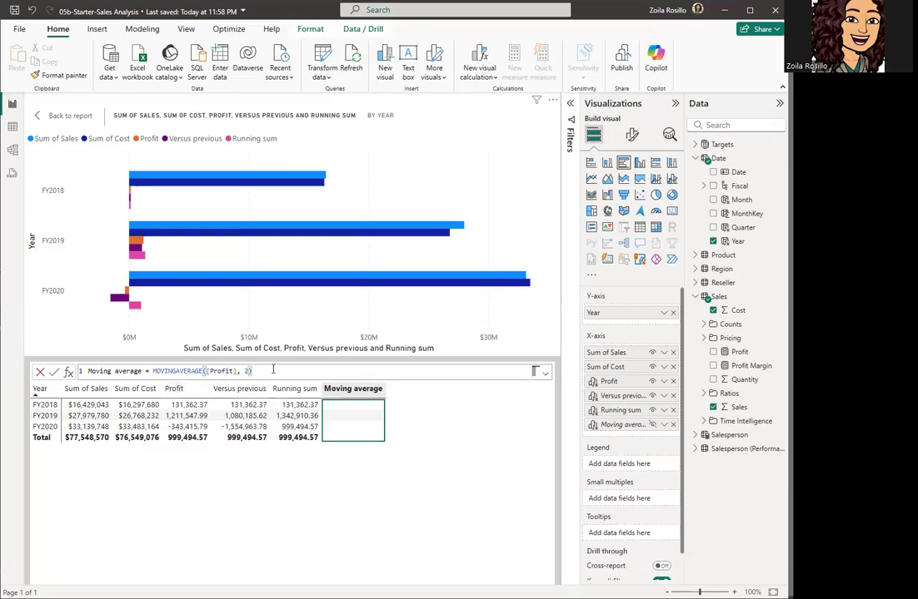
pyautogui.click(53, 372)
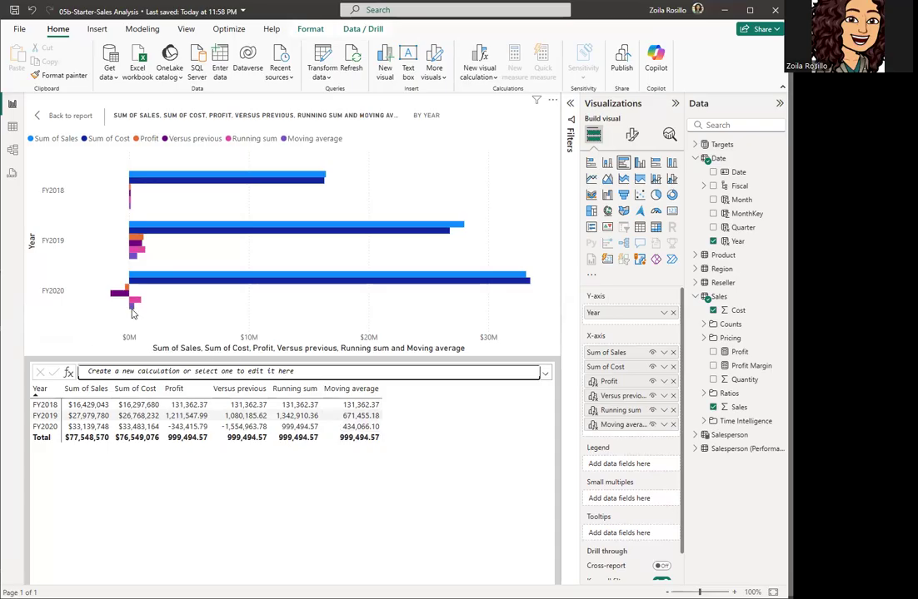
# Step: Hide Sum of Sales, Sum of Cost and Profit using their eye icons in the X-axis well
pyautogui.moveTo(131, 313)
pyautogui.moveTo(130, 212)
pyautogui.click(652, 353)
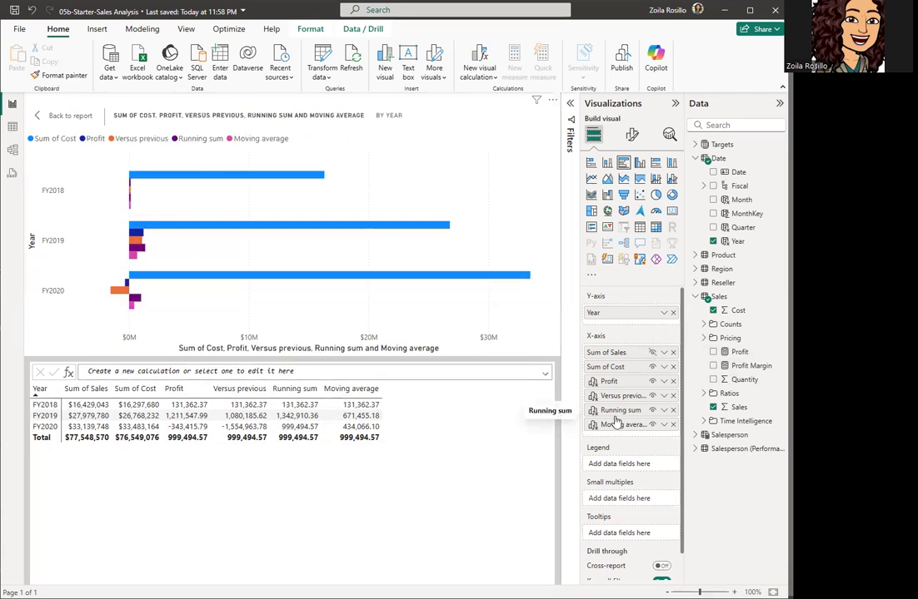
pyautogui.click(652, 368)
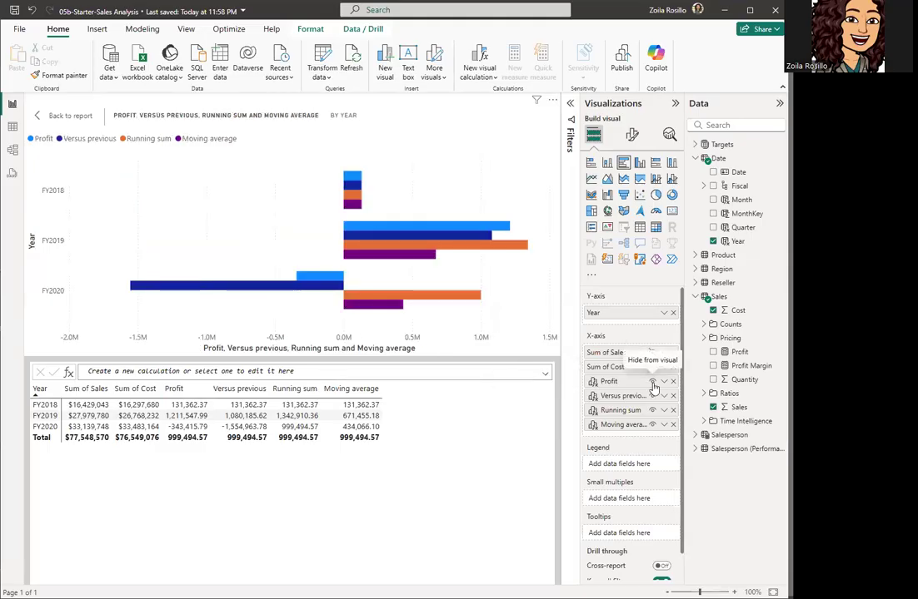
pyautogui.click(652, 381)
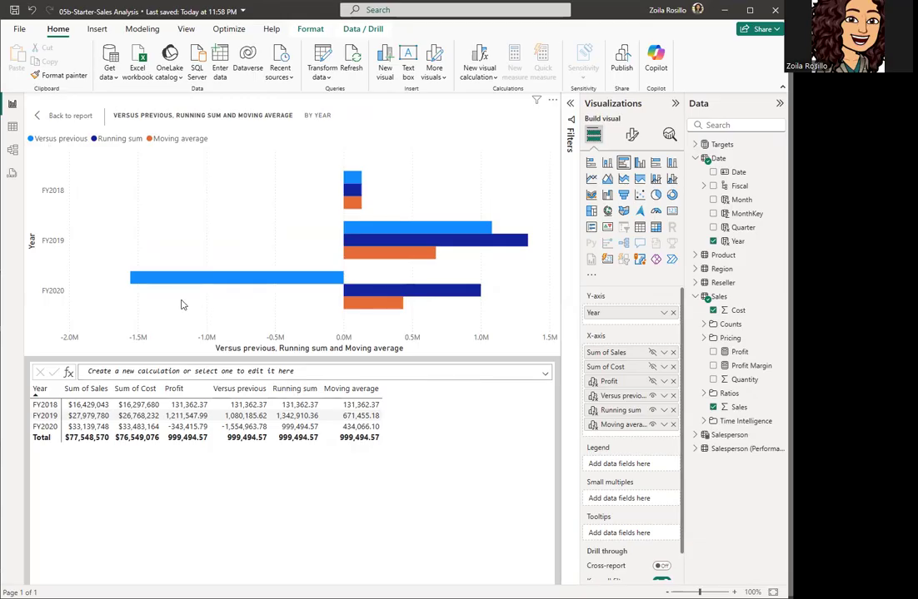
pyautogui.moveTo(342, 283)
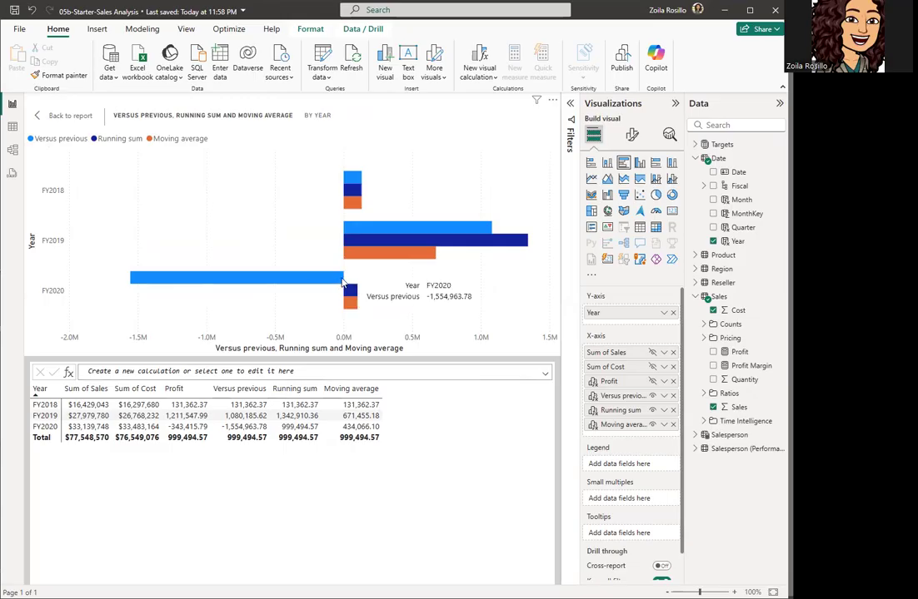
pyautogui.moveTo(354, 214)
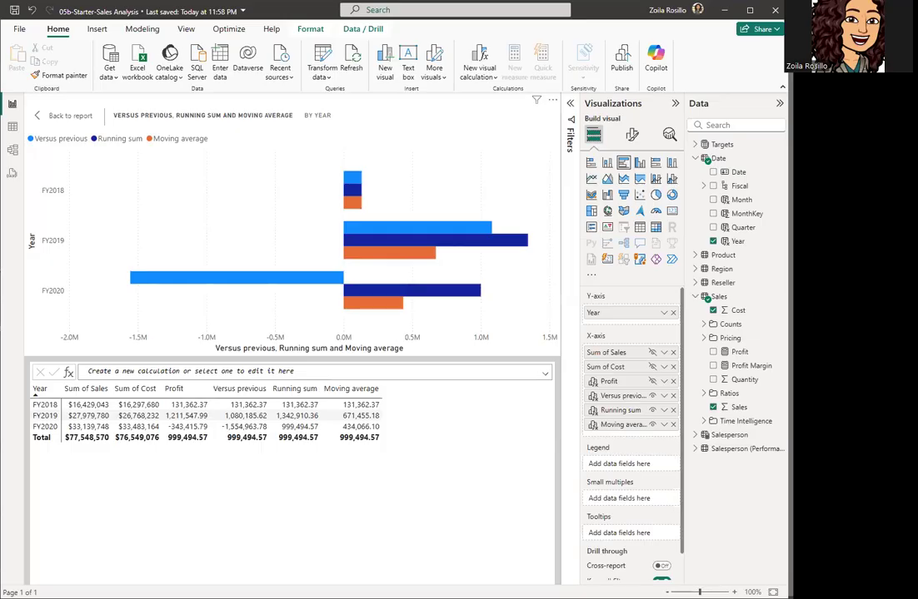
pyautogui.click(652, 382)
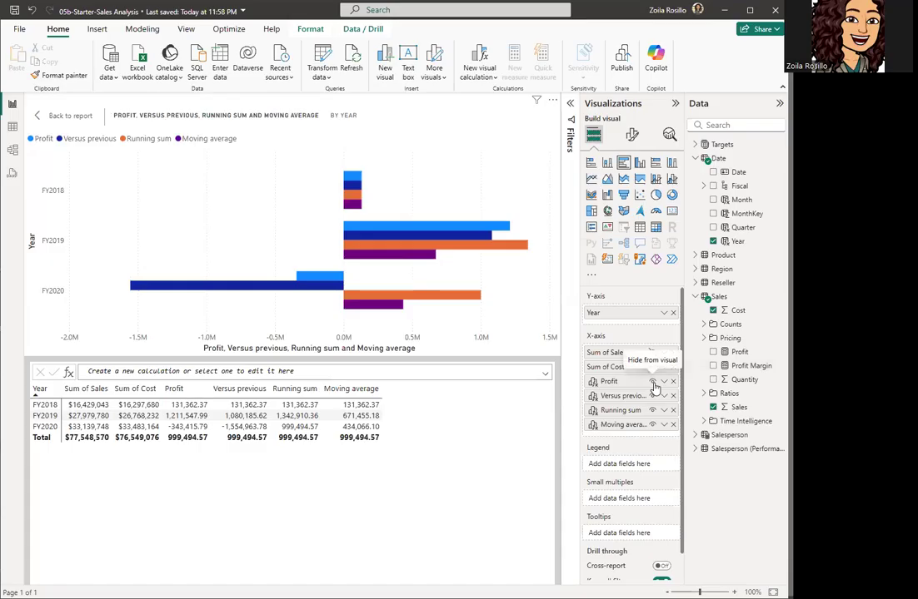
pyautogui.click(652, 381)
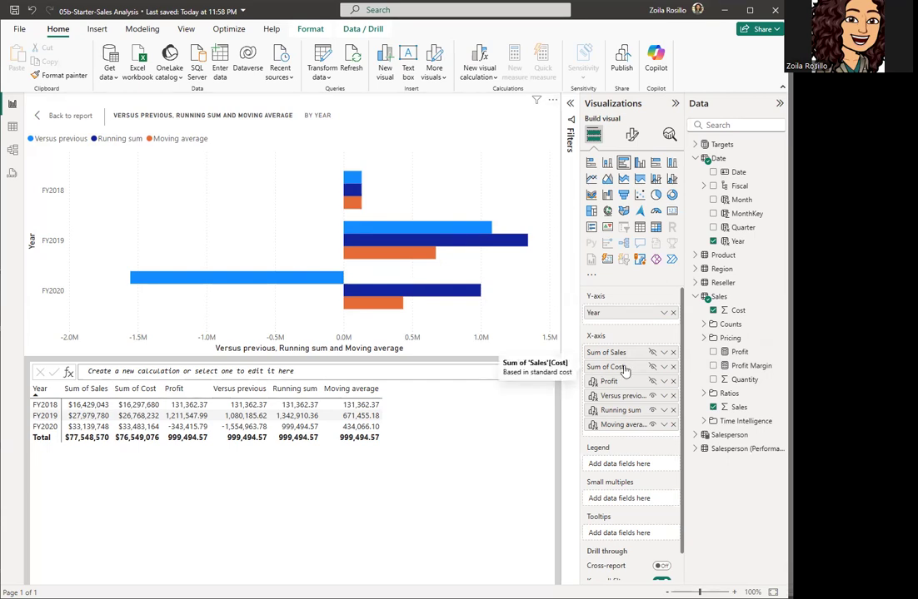
# Step: Move Running sum and Moving average from the X-axis into the chart's Tooltips
pyautogui.scroll(-1, 624, 370)
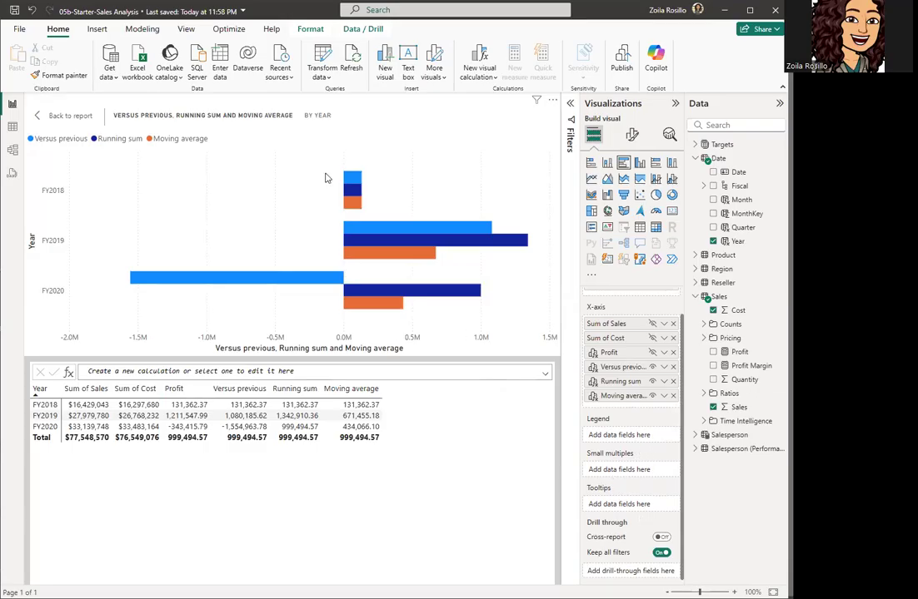
pyautogui.moveTo(356, 243)
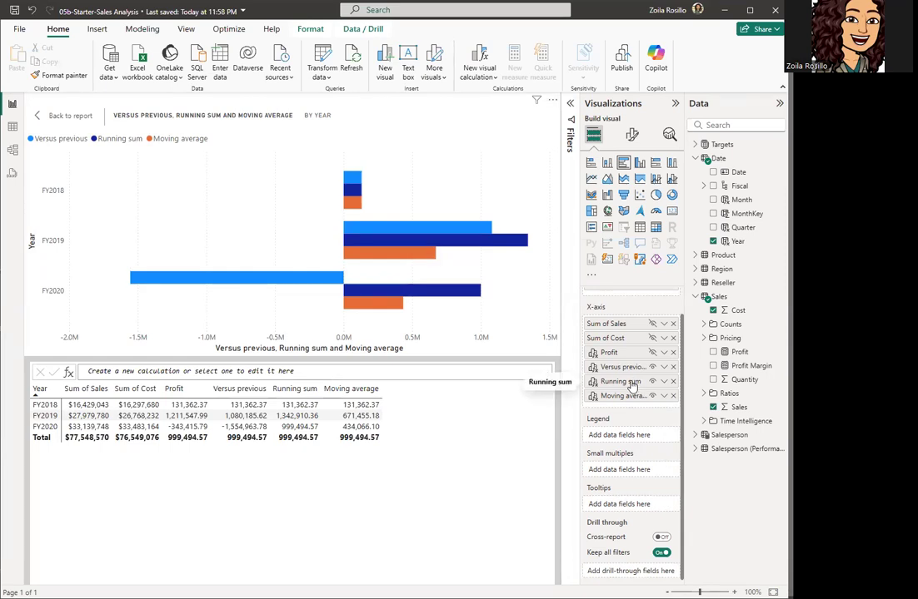
pyautogui.moveTo(631, 386); pyautogui.dragTo(630, 506)
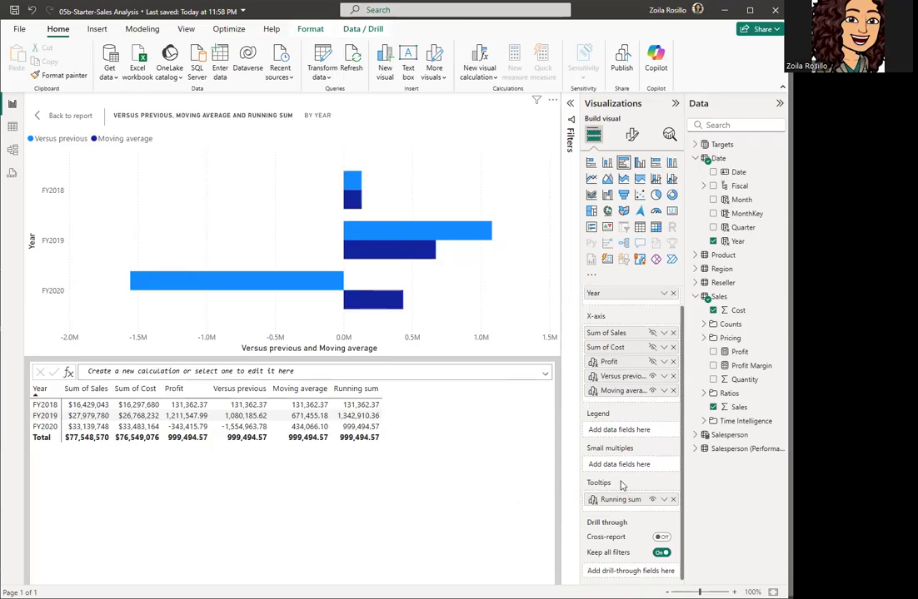
pyautogui.moveTo(630, 396); pyautogui.dragTo(631, 514)
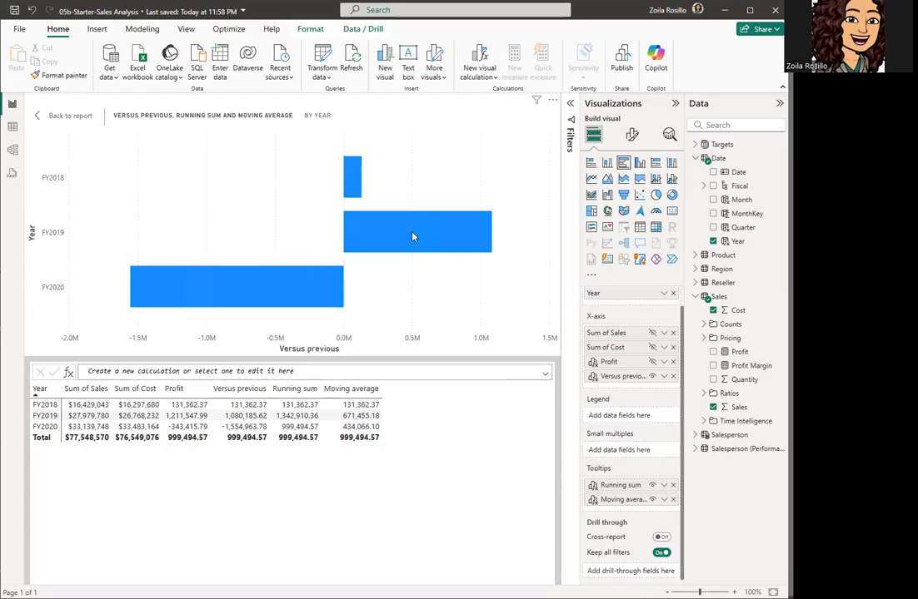
pyautogui.moveTo(247, 299)
pyautogui.moveTo(291, 287)
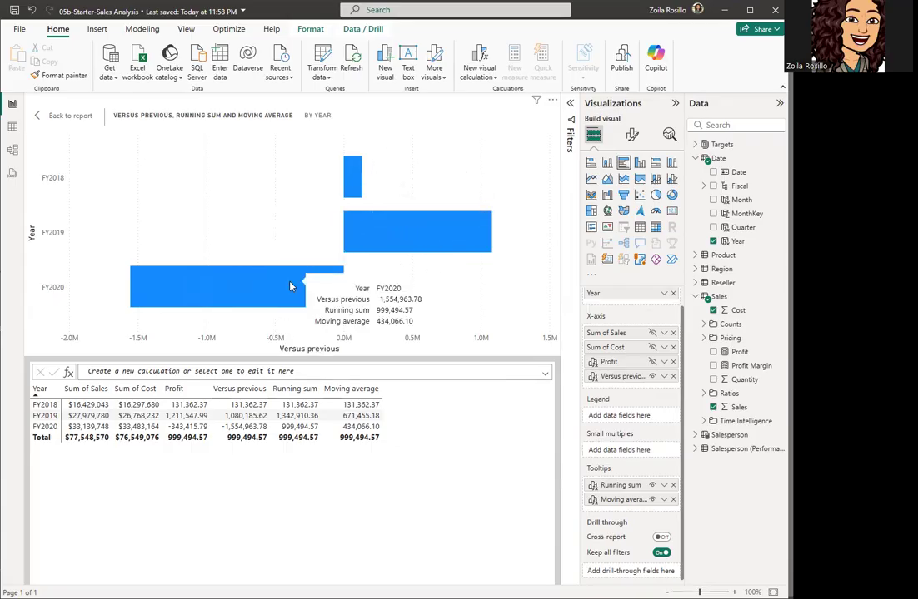